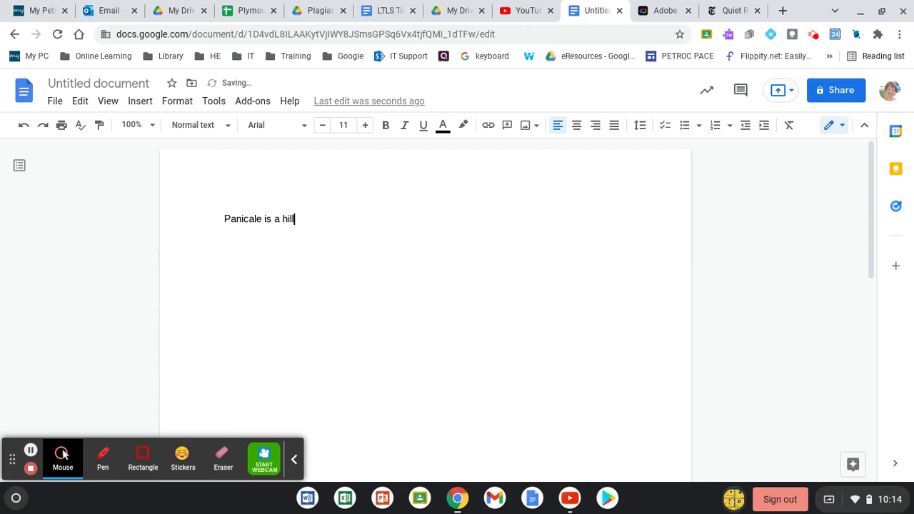
Complete the opening sentence so it reads "Panicale is a hill-top town in Umbria"
text(top town in Umbria)
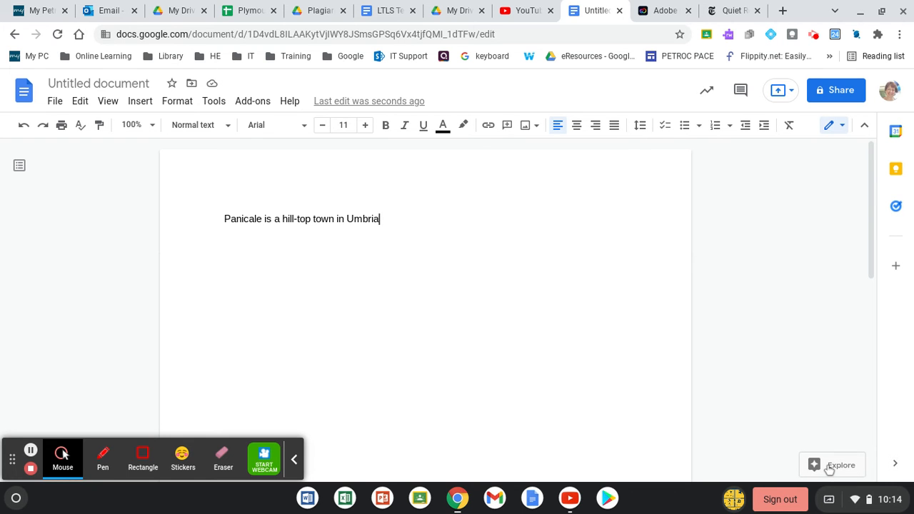
Look up the suggested Panicale topic with Explore and browse its web results down to the ITALY Magazine entry
click(832, 466)
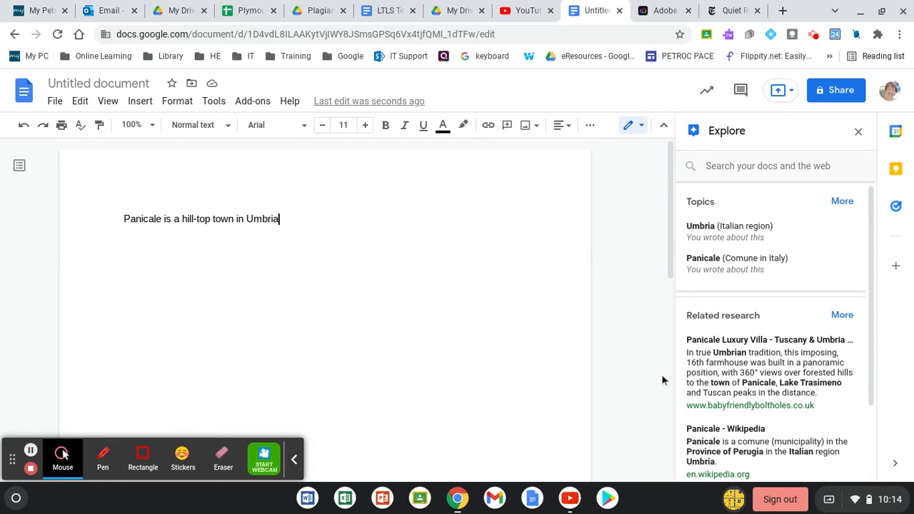
click(725, 267)
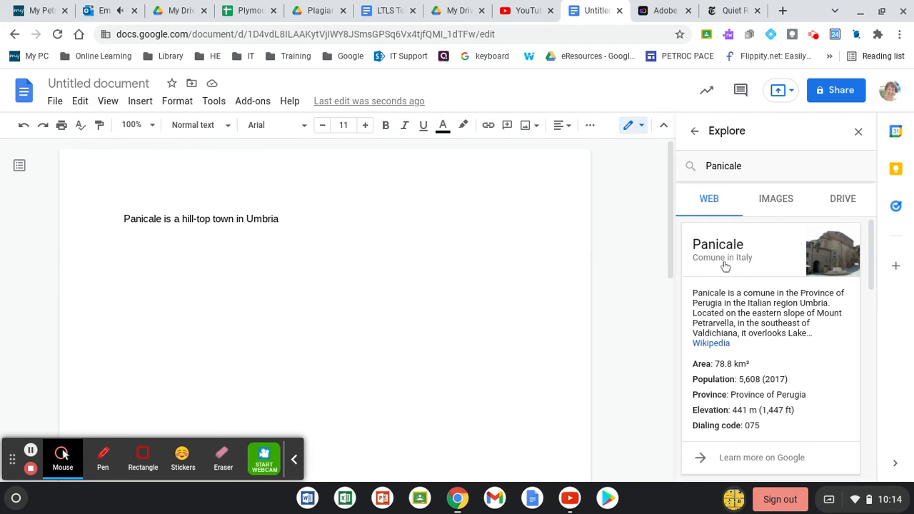
drag(877, 247, 881, 347)
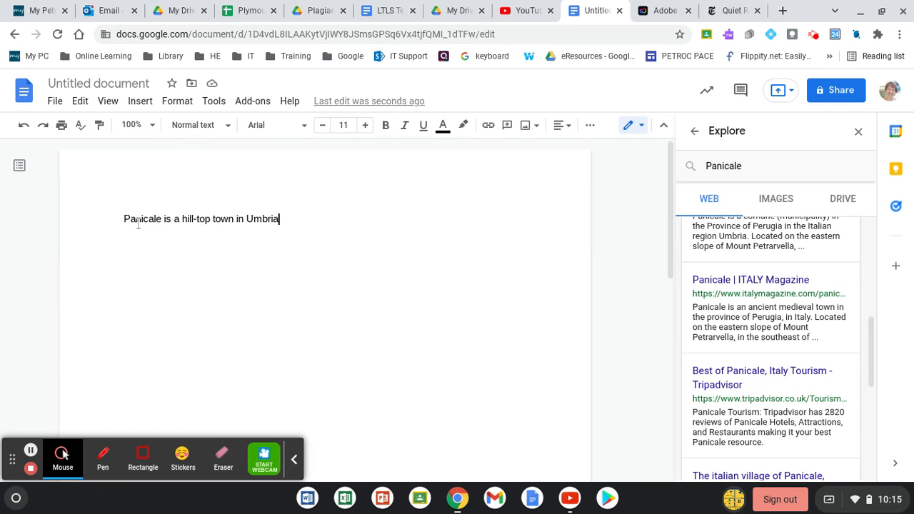
Reword the sentence to "an ancient medieval hill-top town" and cite the "Panicale | ITALY Magazine" result as a footnote at its end
click(179, 219)
text(n ancien)
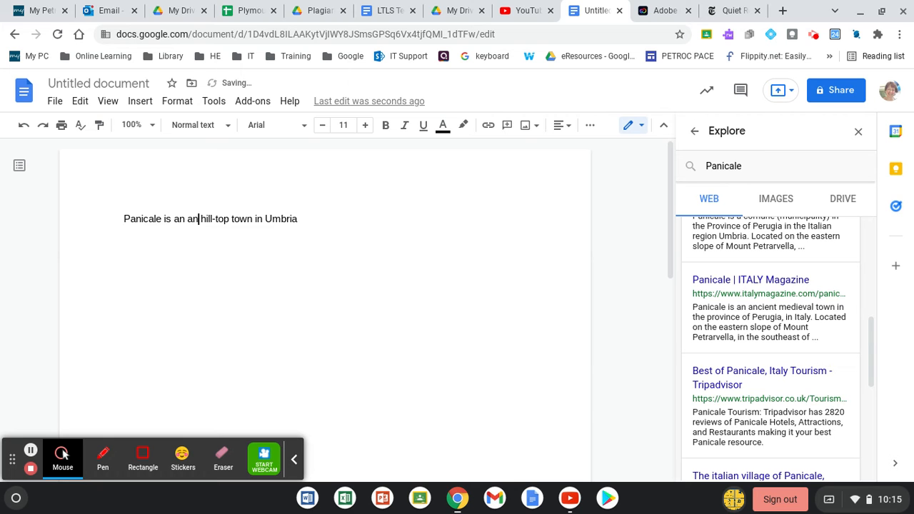
text(t medie)
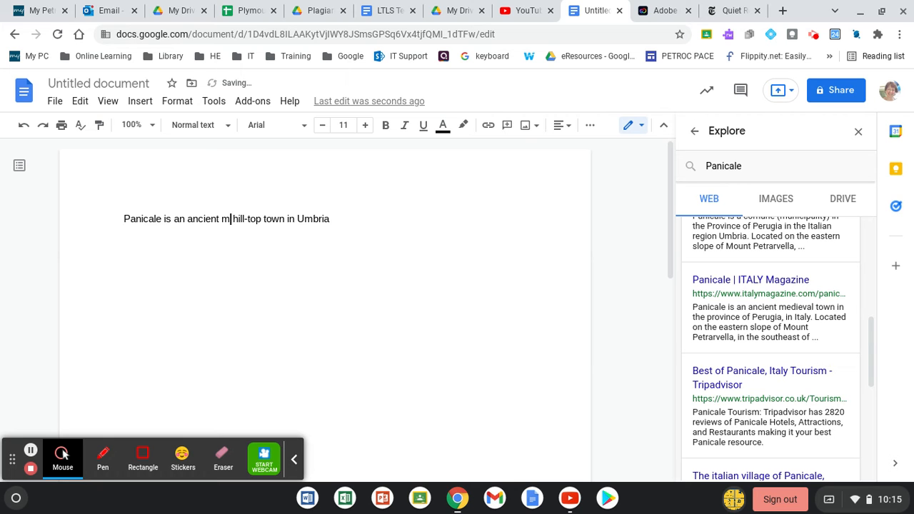
text(val)
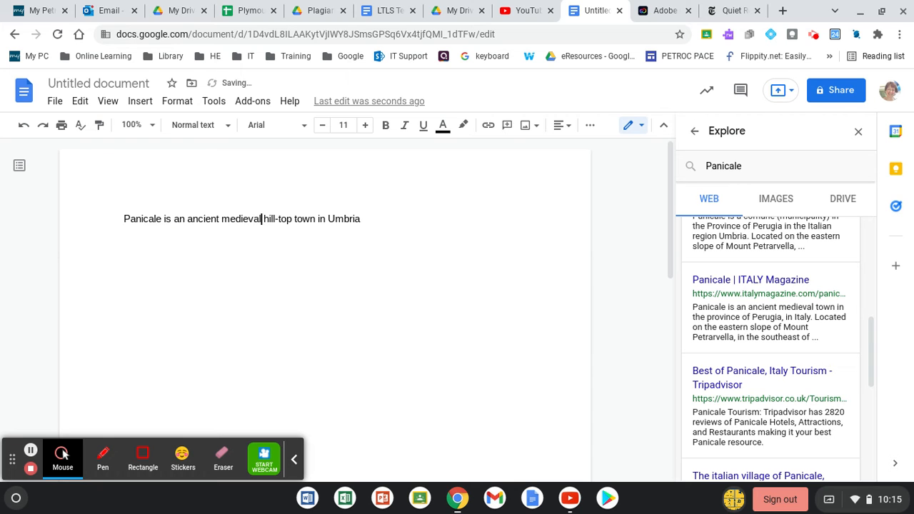
click(362, 220)
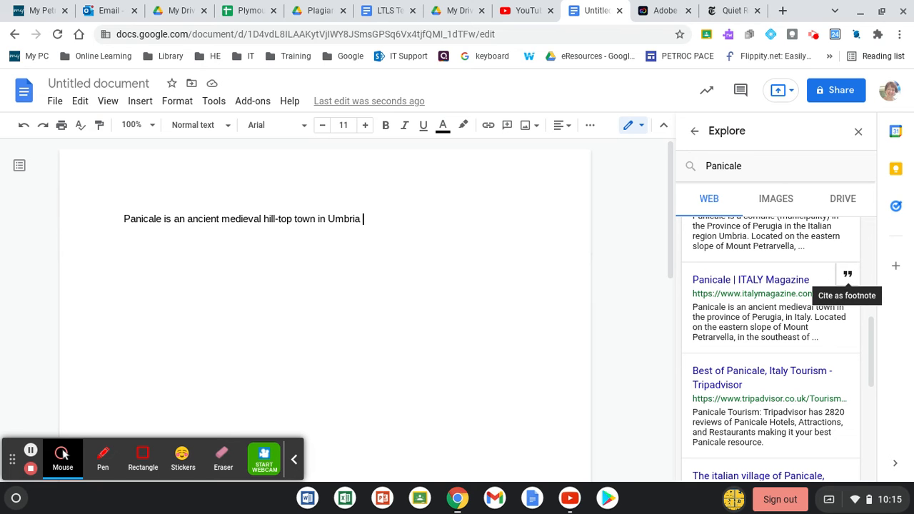
click(847, 278)
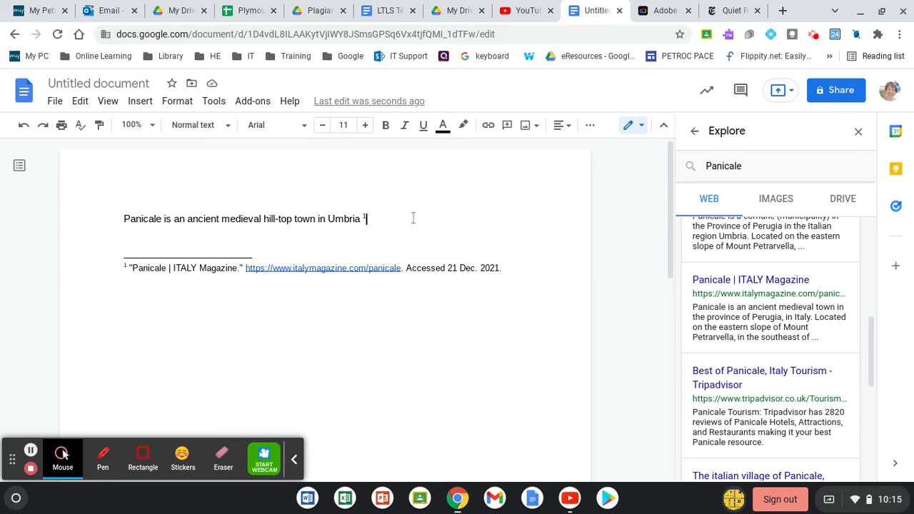
Add a second paragraph below, separated by a blank line, reading "Umbria is in the middle of Italy"
key(Return)
key(Return)
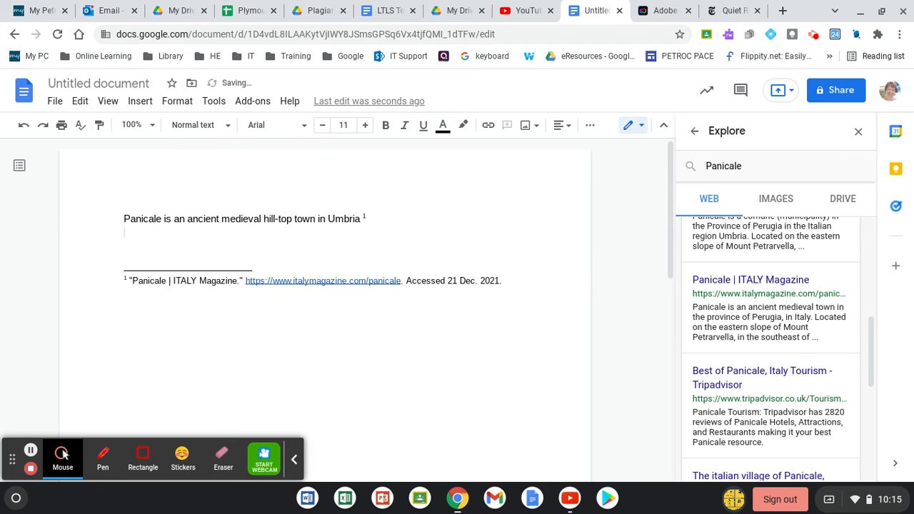
text(Um)
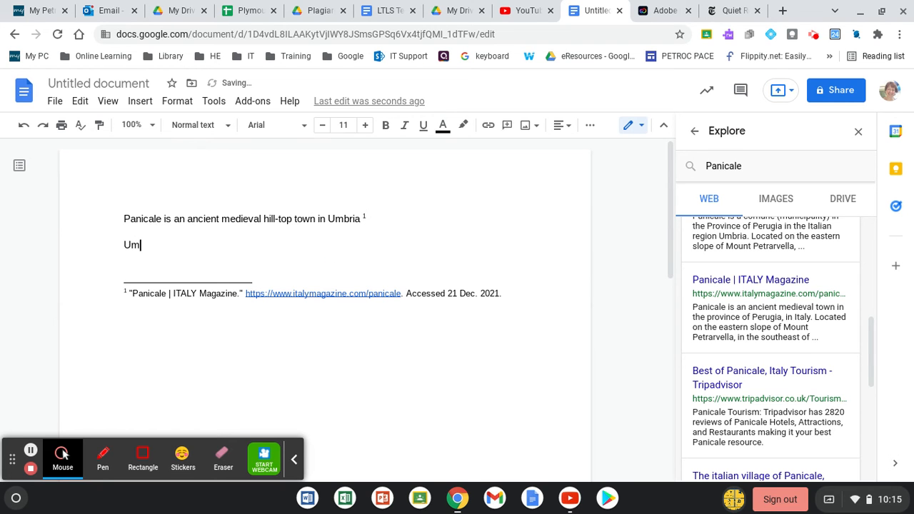
text(bria is in the middle of Italy)
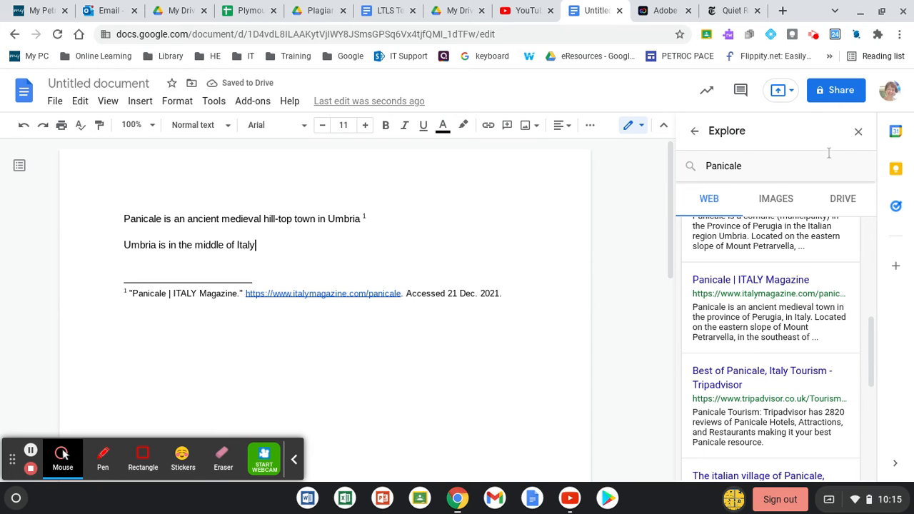
Look up the Umbria topic in a refreshed Explore and cite its Britannica result as a footnote after the second sentence, leaving blank lines below
click(859, 132)
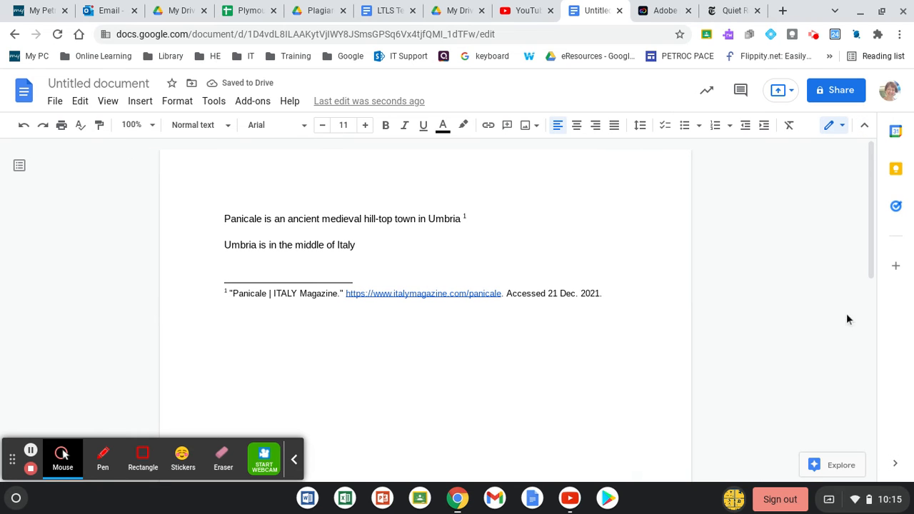
click(828, 465)
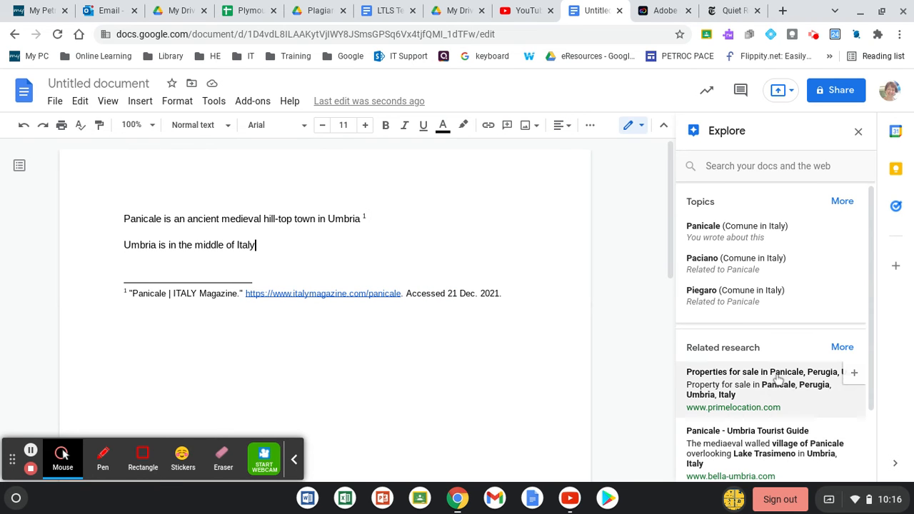
click(843, 203)
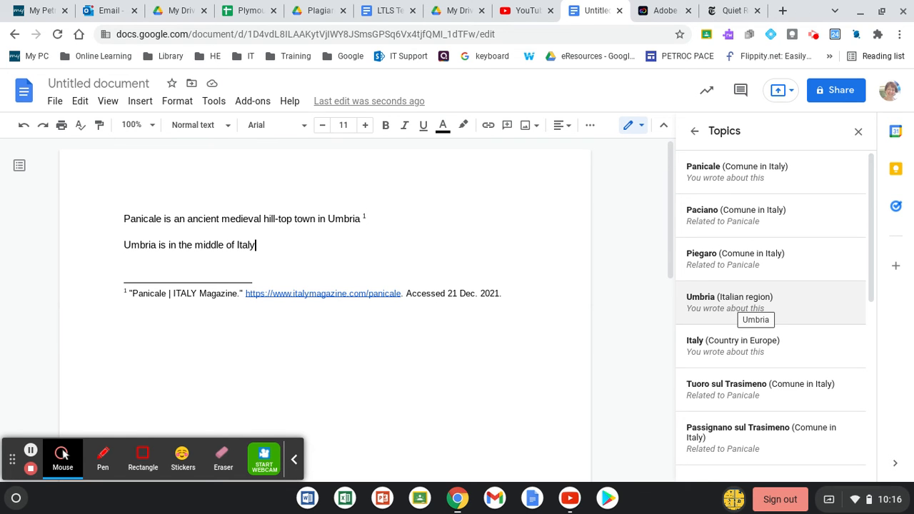
click(733, 307)
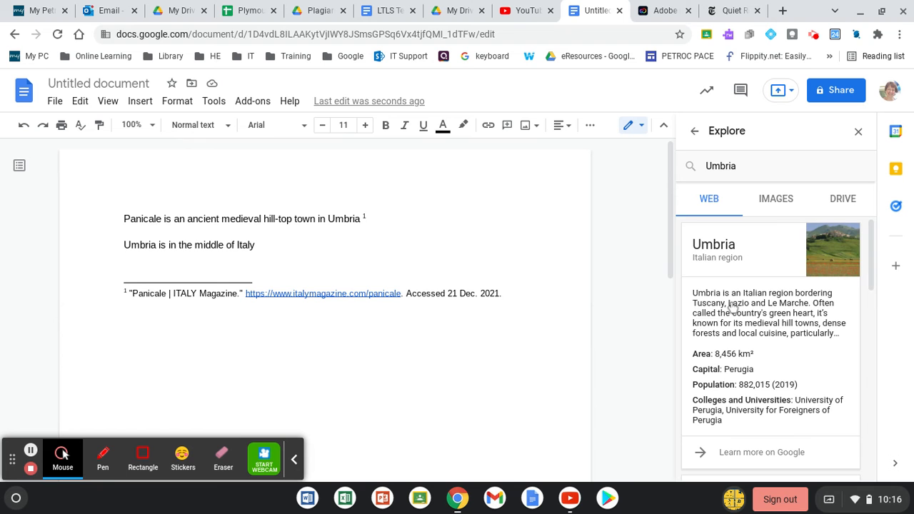
drag(871, 266, 879, 392)
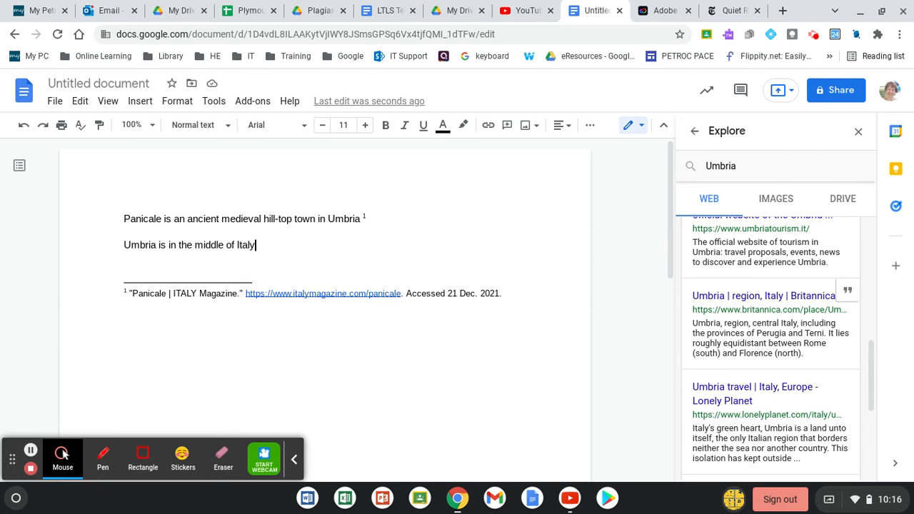
click(849, 294)
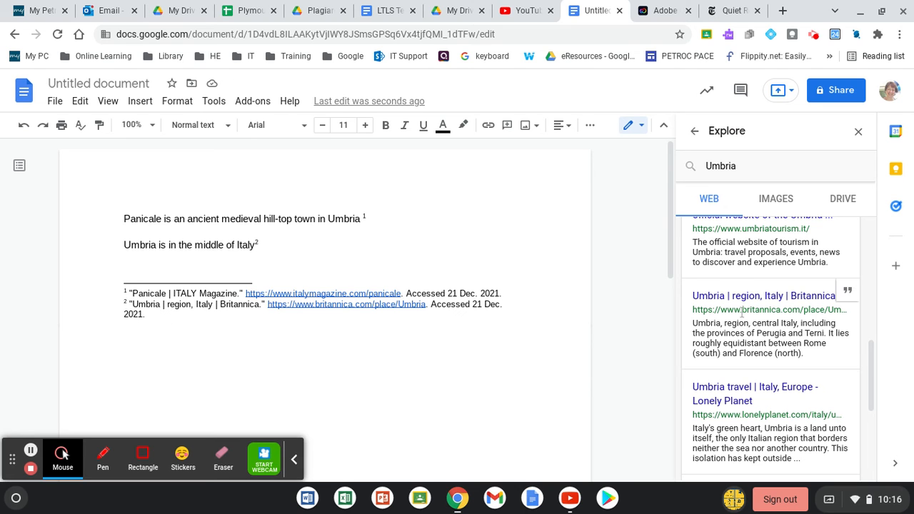
key(Return)
key(Return)
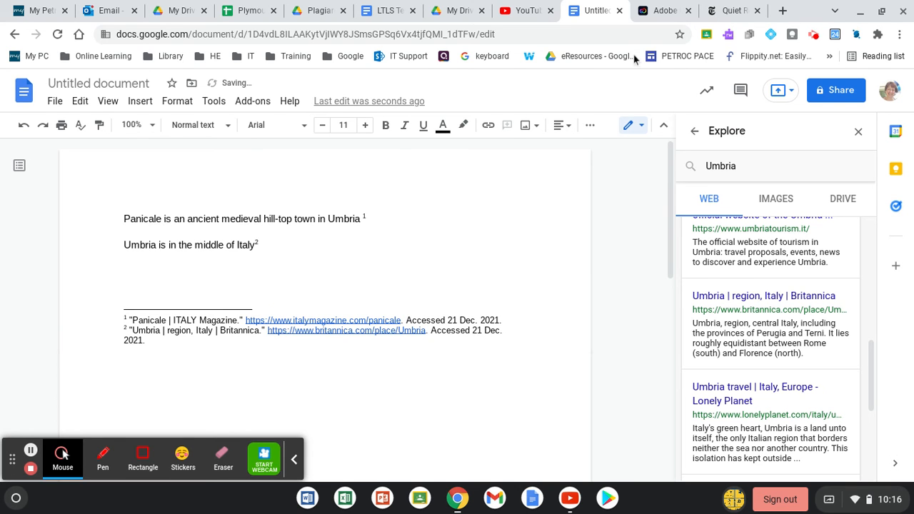
Switch to the open New York Times article about Panicale and copy its full web address
click(729, 11)
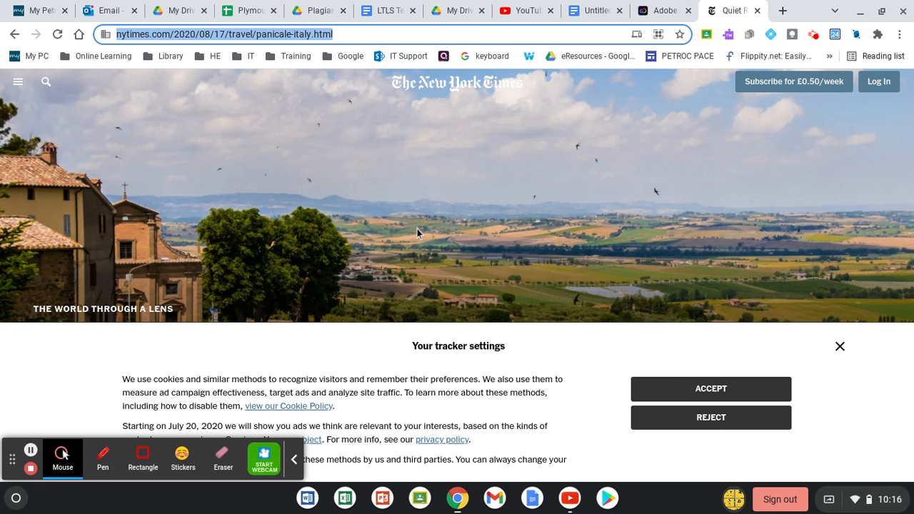
click(339, 35)
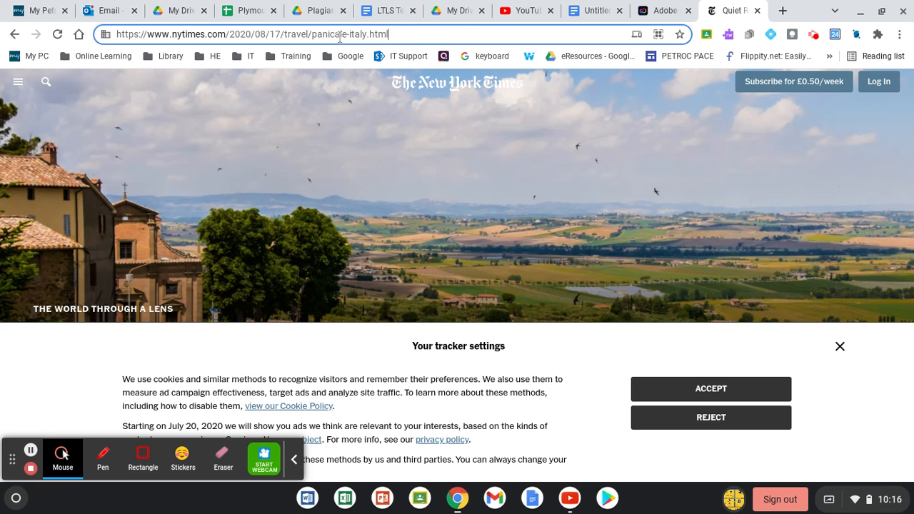
drag(400, 36, 116, 32)
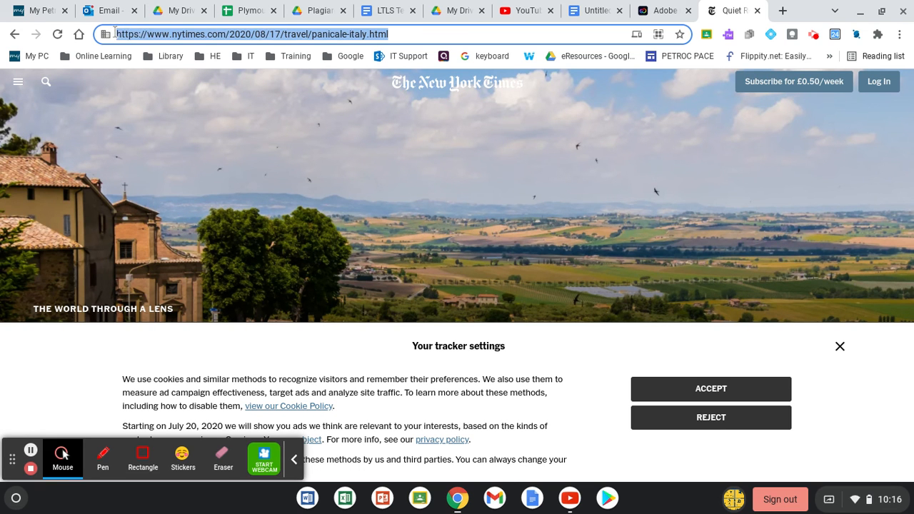
Return to the document and search Explore for the copied New York Times article address
click(574, 11)
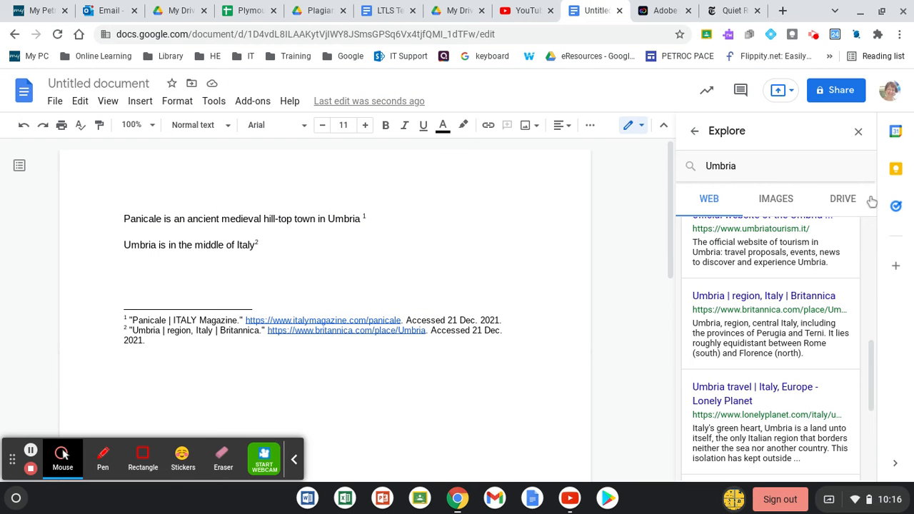
click(868, 357)
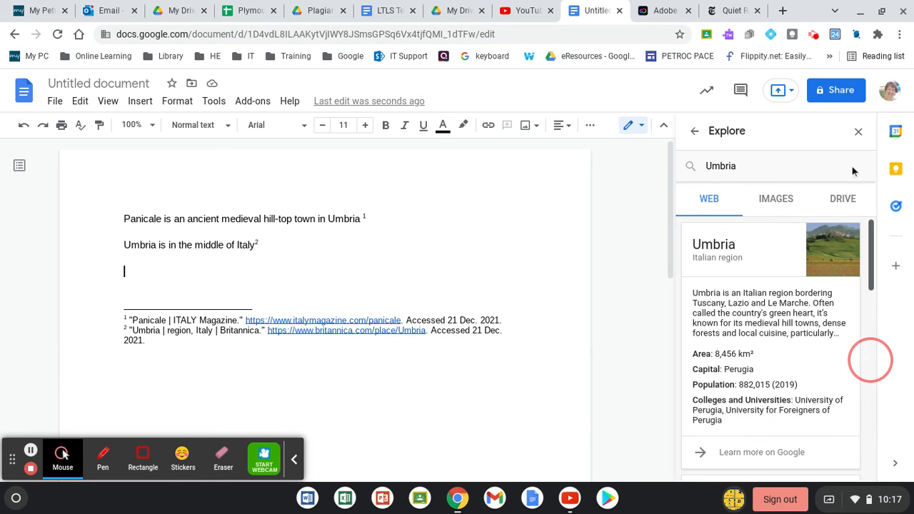
click(732, 135)
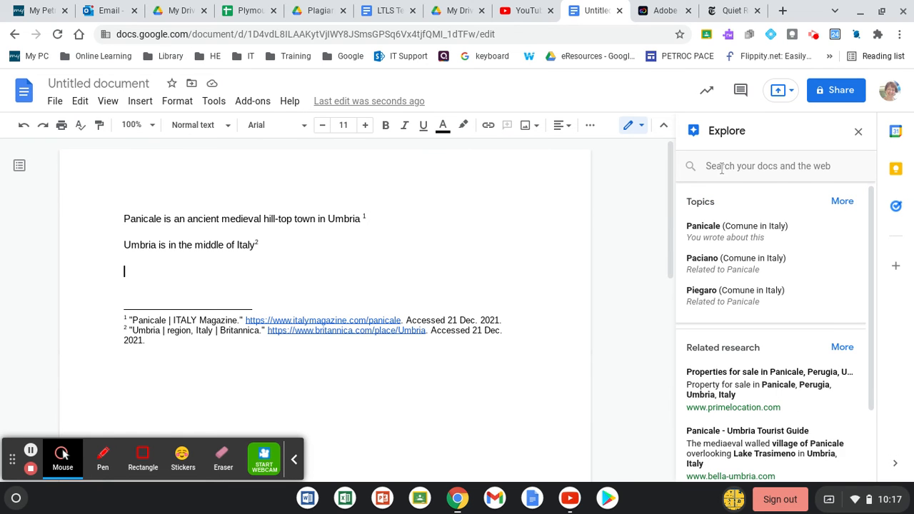
click(721, 166)
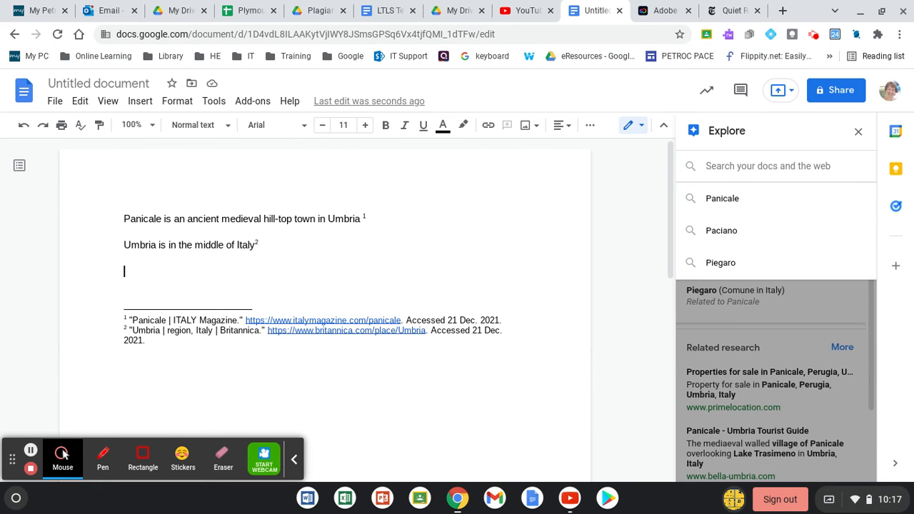
key(ctrl+v)
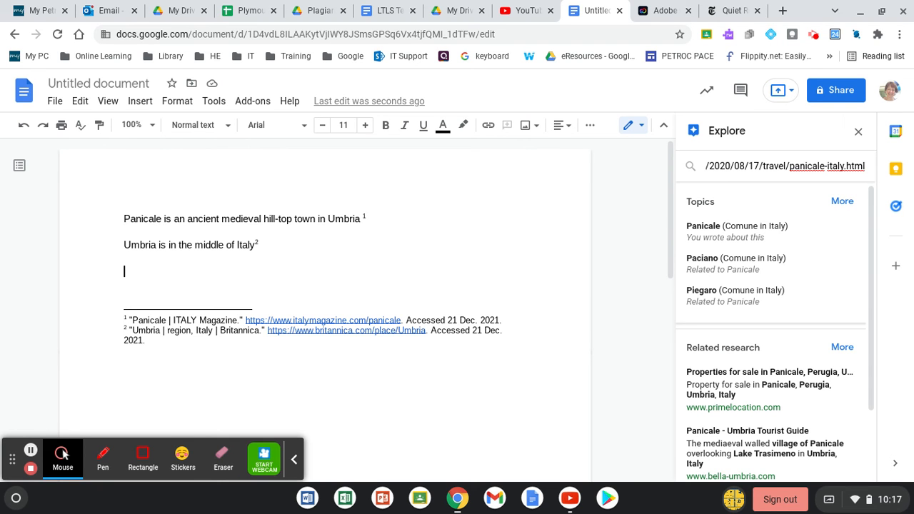
key(Return)
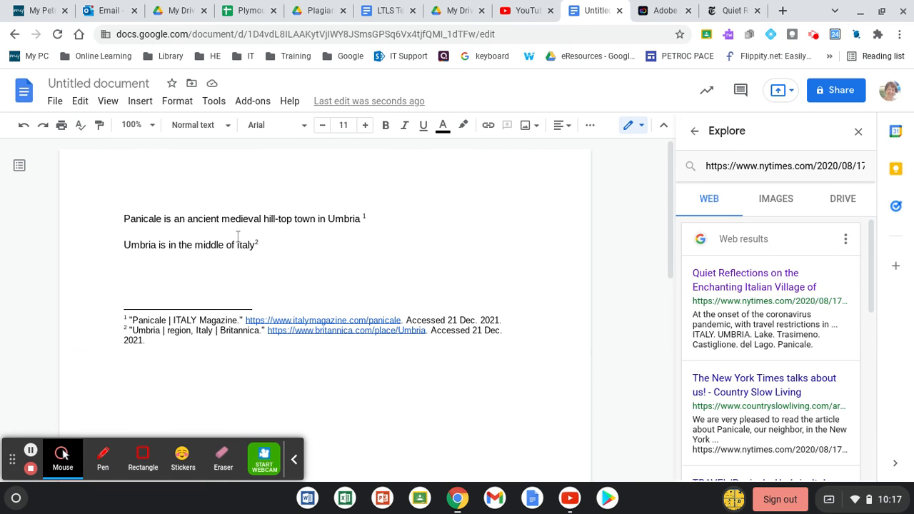
Write "Pandemic restrictions..." on the empty line below the Umbria sentence
click(132, 268)
text(Pand)
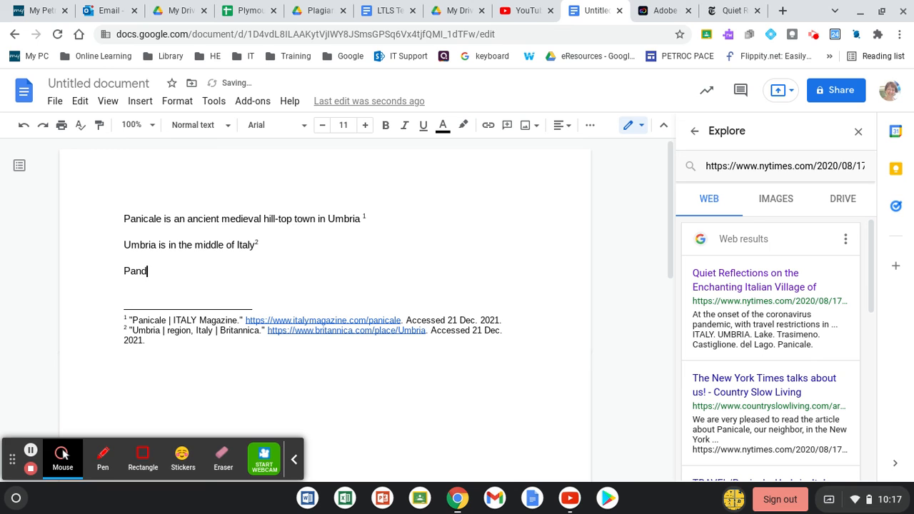
text(emic restrictions...)
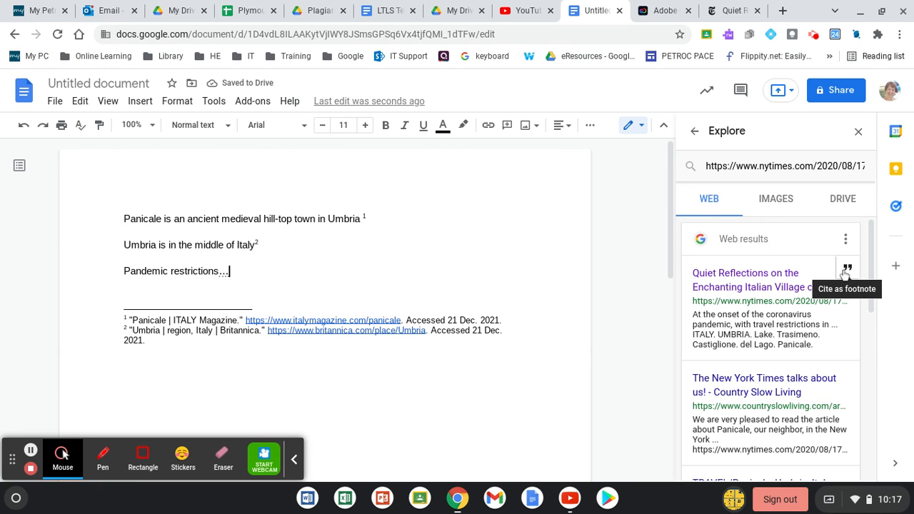
Cite the "Quiet Reflections on the Enchanting Italian Village of Panicale" result as a footnote, add blank lines below the text and close Explore
click(846, 270)
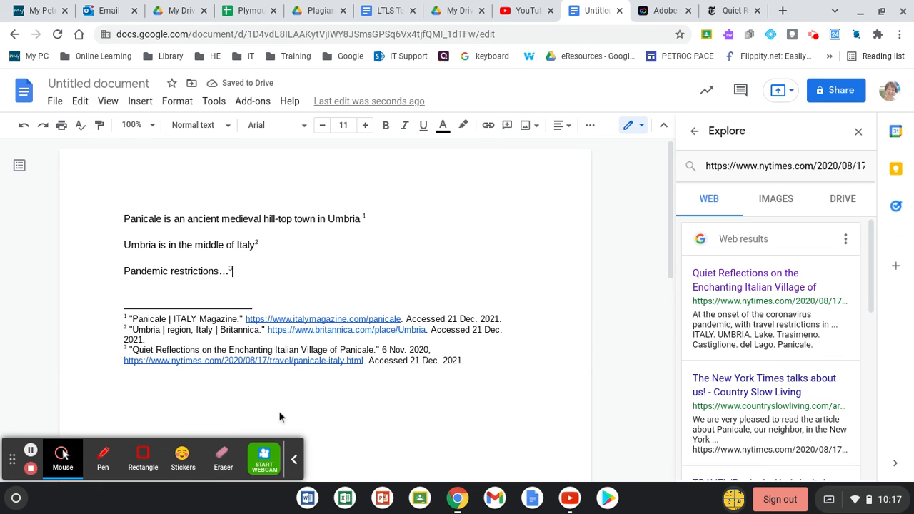
key(Return)
key(Return)
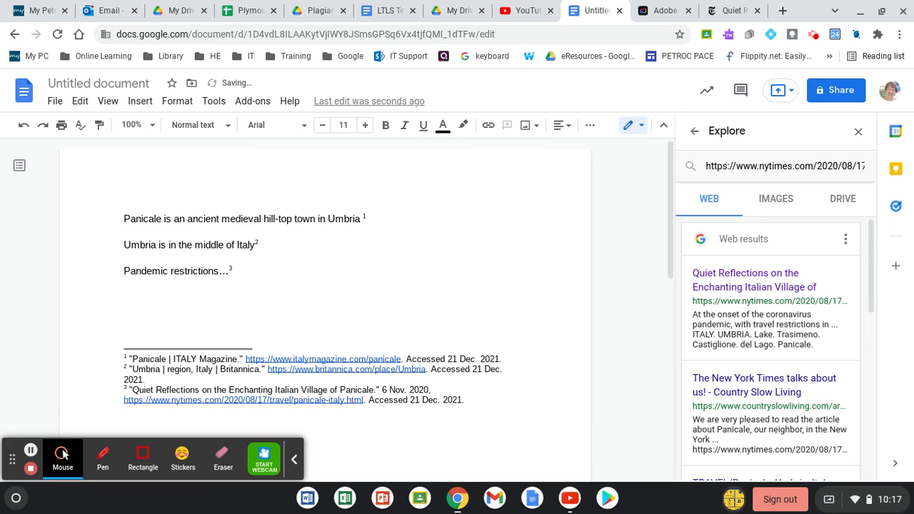
click(859, 131)
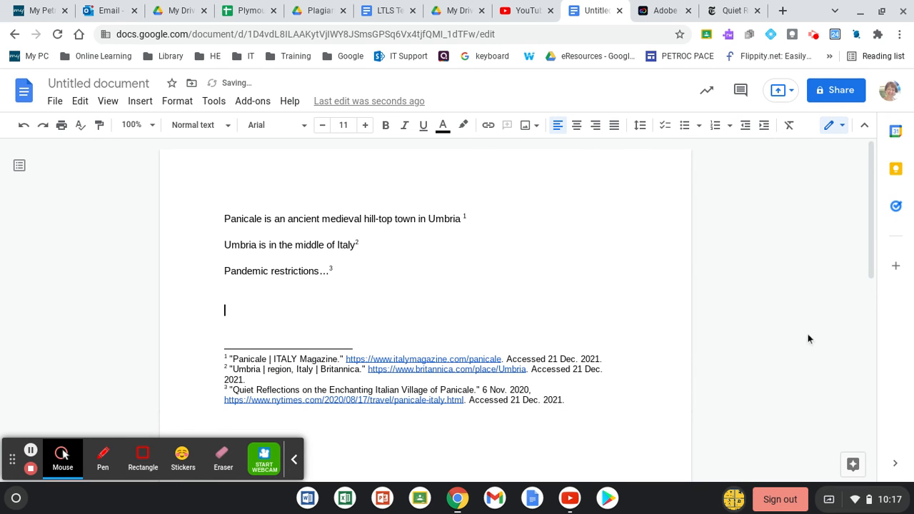